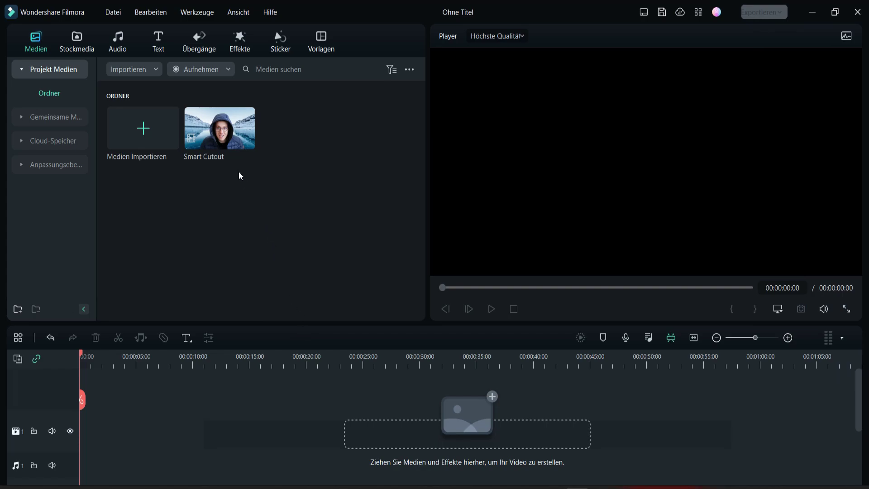
Run scene detection on the Smart Cutout clip and look through the detected scenes.
{"action": "right_click", "coordinate": [216, 135]}
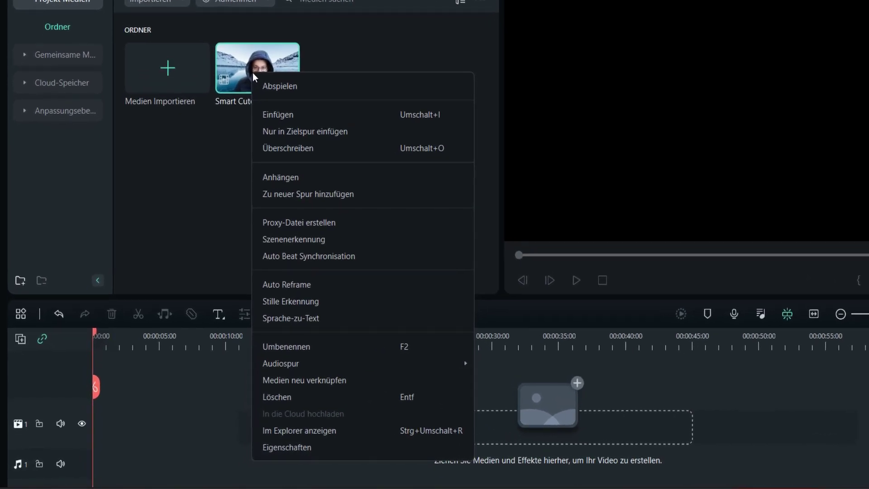
{"action": "left_click", "coordinate": [332, 240]}
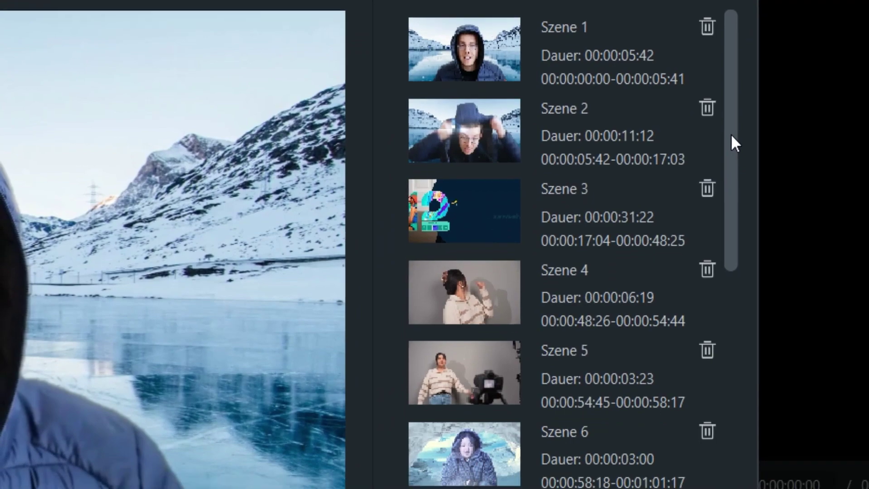
{"action": "left_click_drag", "start_coordinate": [732, 136], "coordinate": [743, 478]}
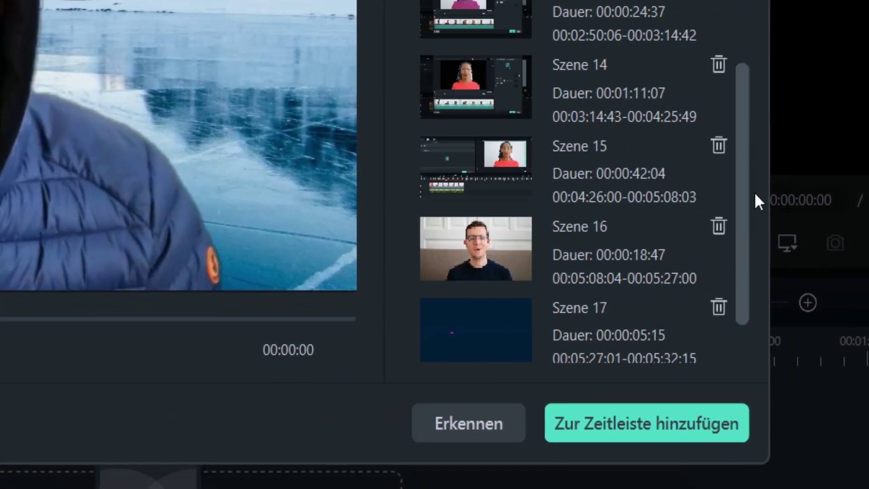
{"action": "left_click_drag", "start_coordinate": [756, 289], "coordinate": [745, 102]}
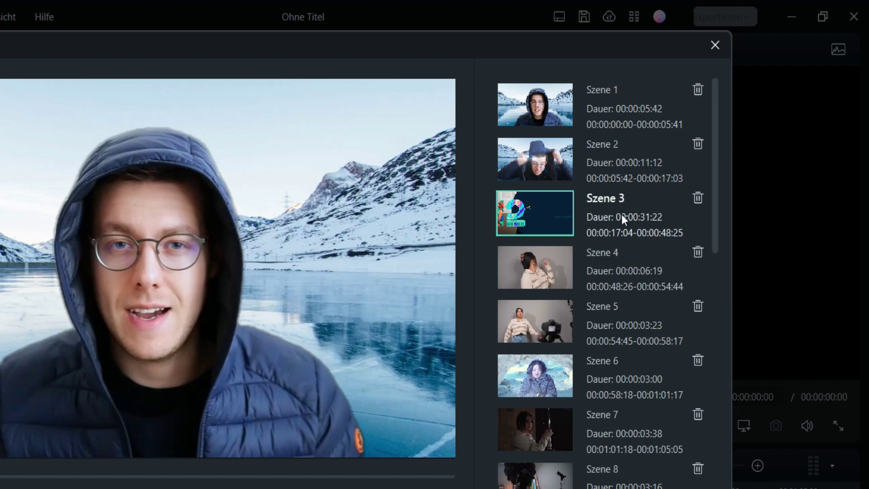
Remove the first three scenes from the list of detected scenes.
{"action": "scroll", "coordinate": [624, 268], "scroll_direction": "down", "scroll_amount": 6}
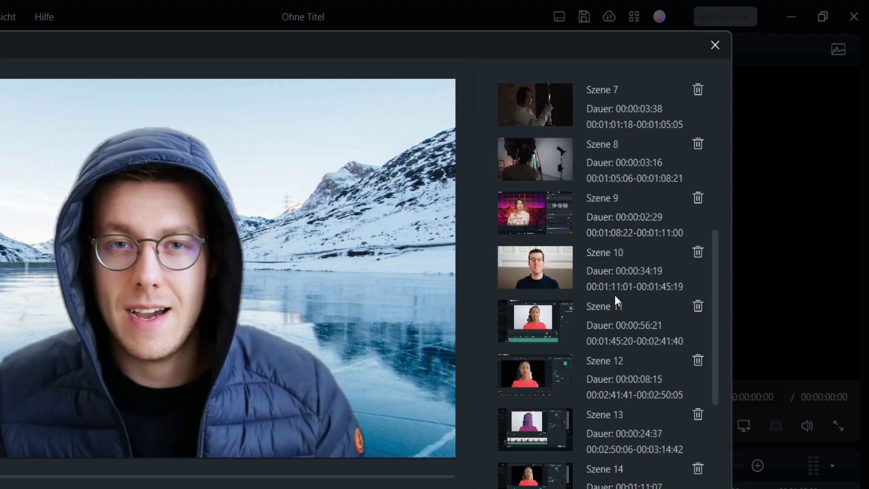
{"action": "scroll", "coordinate": [618, 289], "scroll_direction": "up", "scroll_amount": 6}
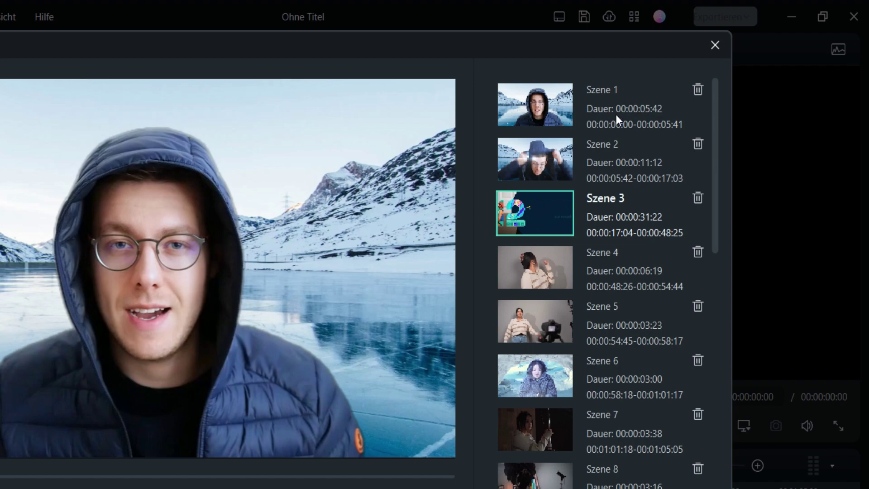
{"action": "scroll", "coordinate": [620, 272], "scroll_direction": "down", "scroll_amount": 6}
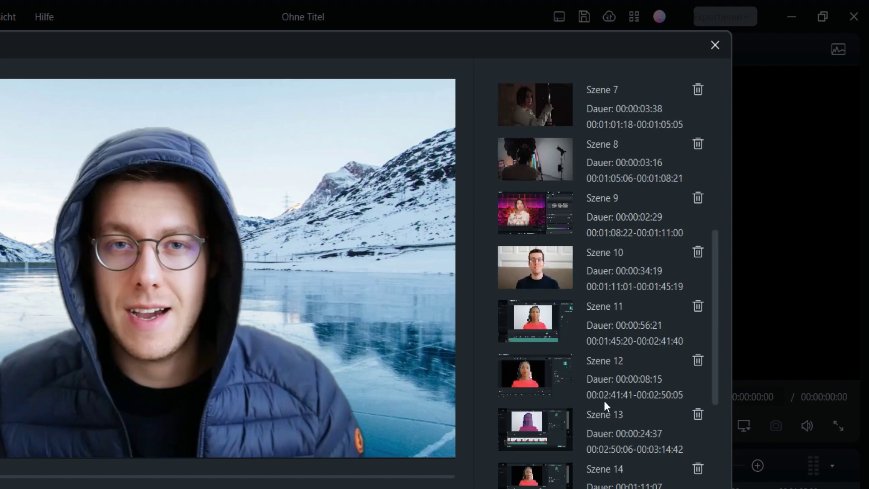
{"action": "scroll", "coordinate": [611, 389], "scroll_direction": "down", "scroll_amount": 3}
{"action": "scroll", "coordinate": [608, 366], "scroll_direction": "up", "scroll_amount": 9}
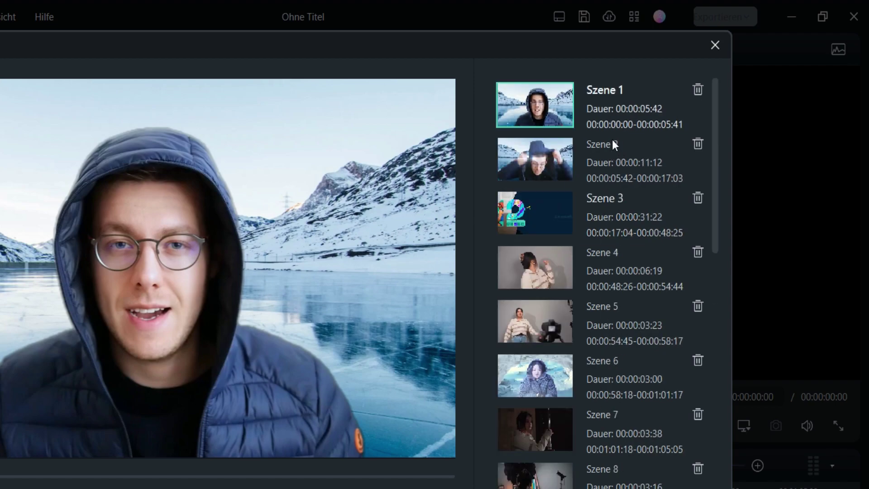
{"action": "left_click", "coordinate": [697, 89]}
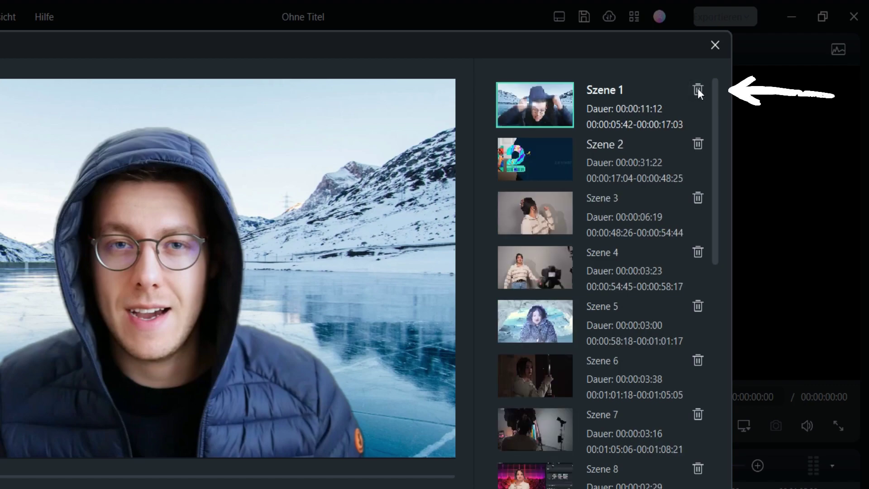
{"action": "left_click", "coordinate": [697, 89]}
{"action": "left_click", "coordinate": [696, 88]}
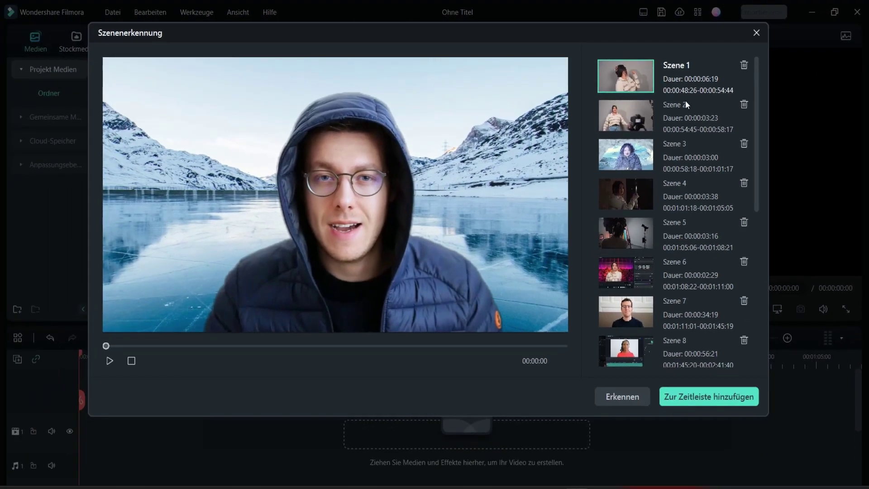
Remove the talking-man scene starting at 00:01:11:01 and the last two scenes from the detected scenes.
{"action": "scroll", "coordinate": [692, 253], "scroll_direction": "down", "scroll_amount": 3}
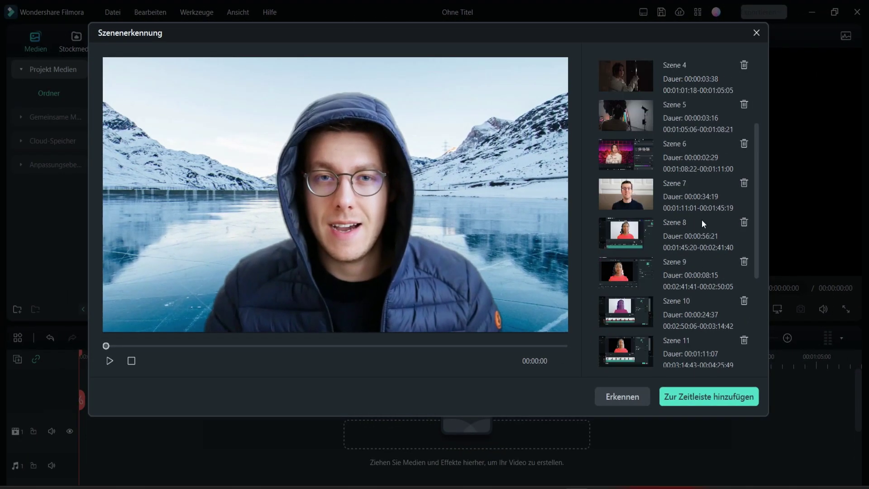
{"action": "left_click", "coordinate": [681, 192]}
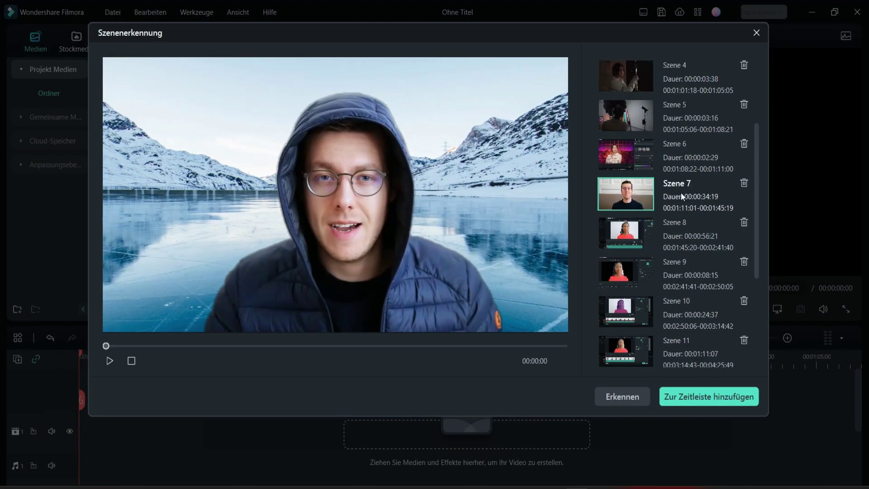
{"action": "left_click", "coordinate": [744, 184]}
{"action": "scroll", "coordinate": [715, 261], "scroll_direction": "down", "scroll_amount": 2}
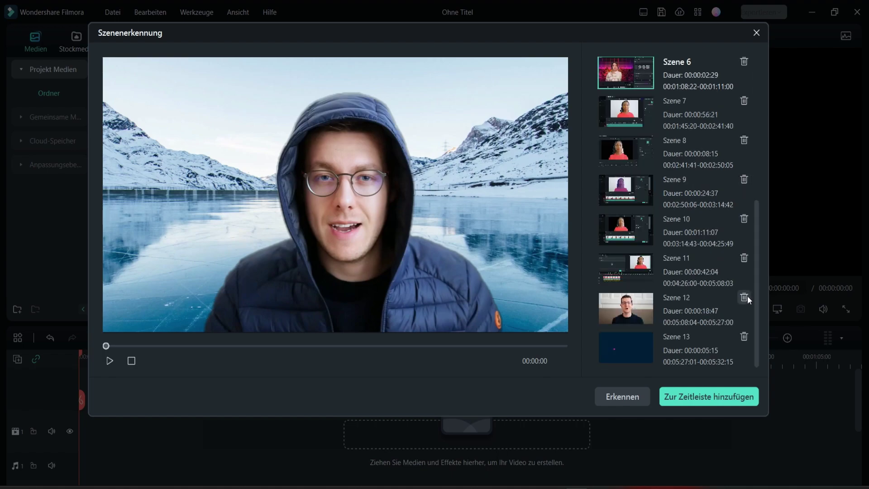
{"action": "left_click", "coordinate": [745, 297]}
{"action": "left_click", "coordinate": [744, 338]}
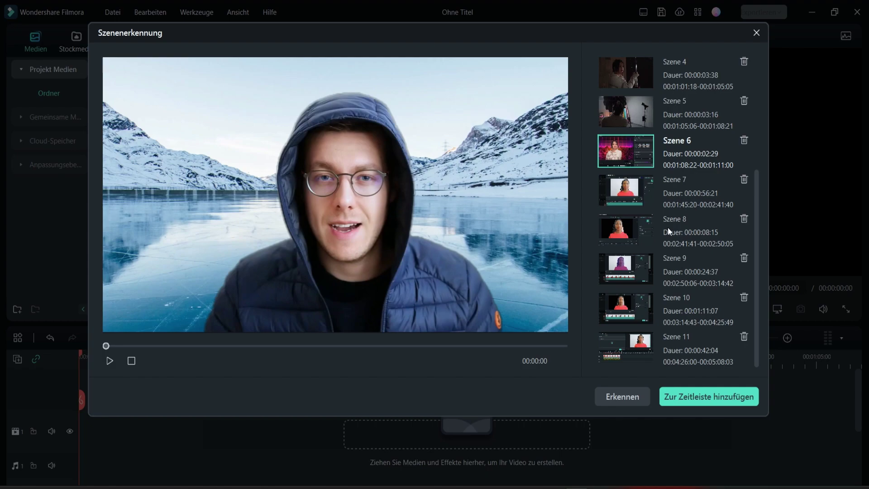
Add the remaining scenes to the timeline and match the project settings to the media at 1920 x 1080 50fps.
{"action": "scroll", "coordinate": [673, 136], "scroll_direction": "up", "scroll_amount": 3}
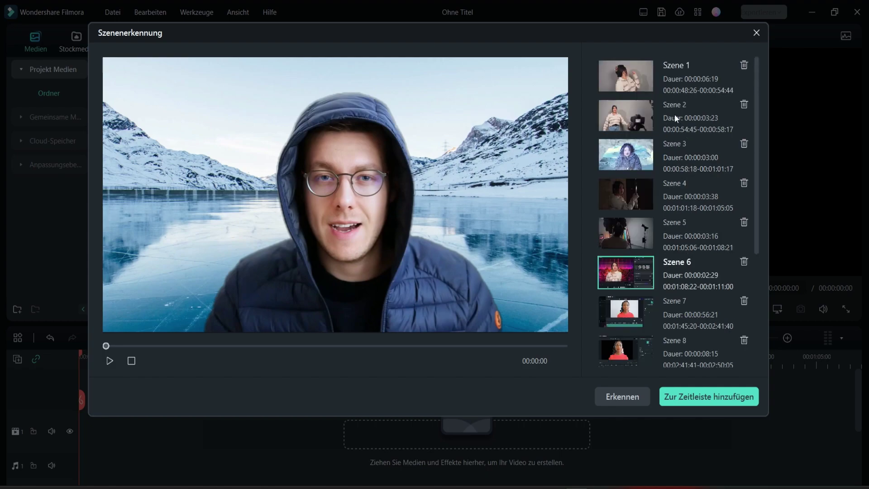
{"action": "left_click", "coordinate": [691, 398]}
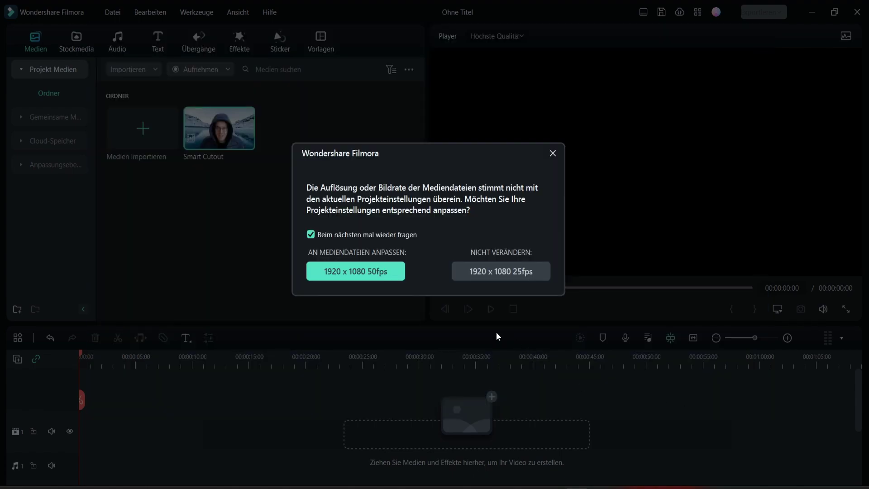
{"action": "left_click", "coordinate": [355, 271]}
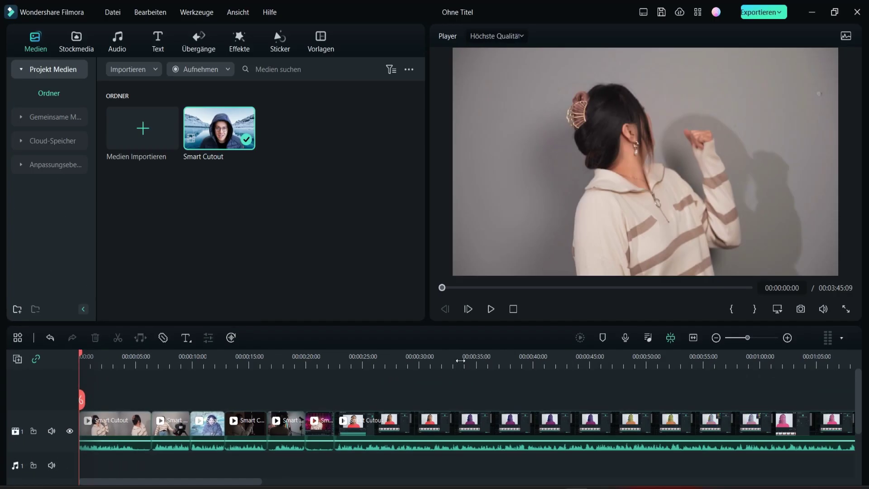
{"action": "scroll", "coordinate": [407, 380], "scroll_direction": "down", "scroll_amount": 6}
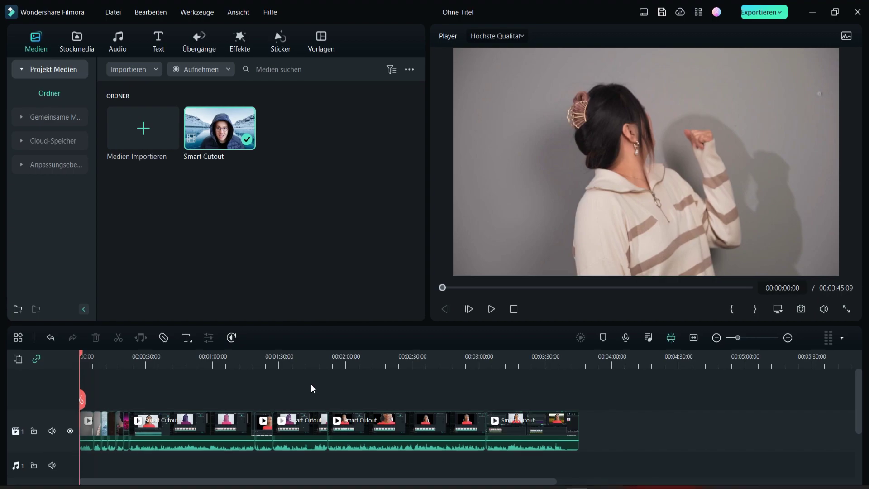
{"action": "scroll", "coordinate": [201, 356], "scroll_direction": "up", "scroll_amount": 6}
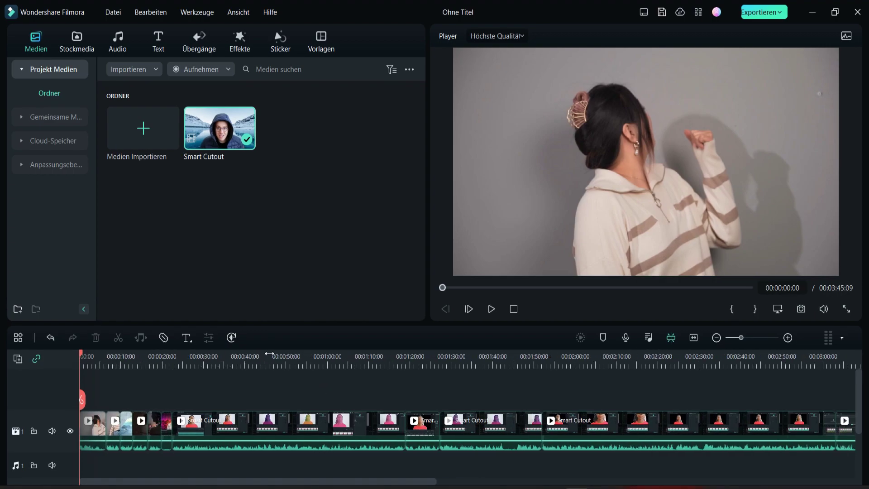
{"action": "left_click_drag", "start_coordinate": [216, 485], "coordinate": [372, 470]}
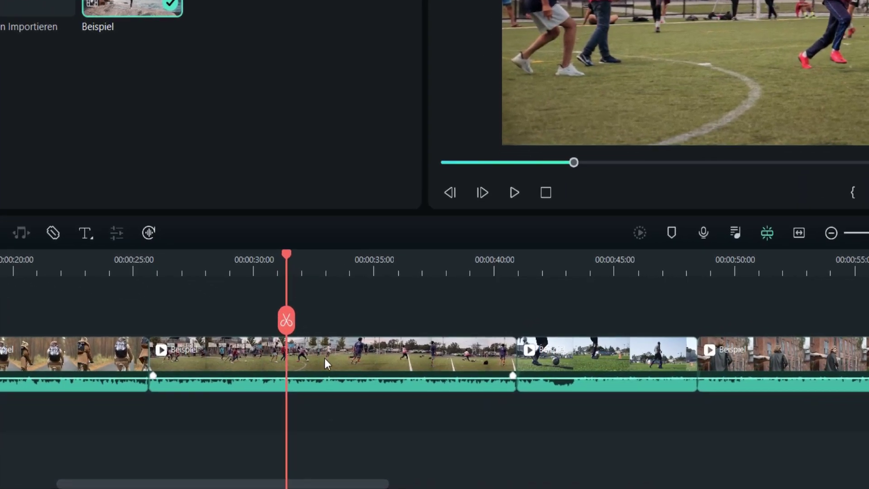
Swap the two football clips on the timeline so the shorter ball close-up comes before the longer pitch clip.
{"action": "left_click_drag", "start_coordinate": [356, 391], "coordinate": [353, 360]}
{"action": "left_click_drag", "start_coordinate": [320, 315], "coordinate": [323, 320]}
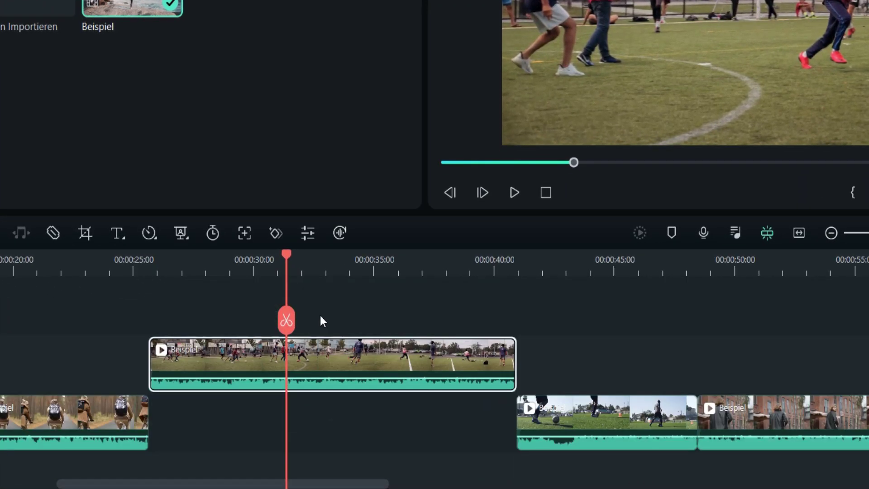
{"action": "left_click_drag", "start_coordinate": [606, 422], "coordinate": [236, 423]}
{"action": "left_click_drag", "start_coordinate": [224, 360], "coordinate": [420, 399]}
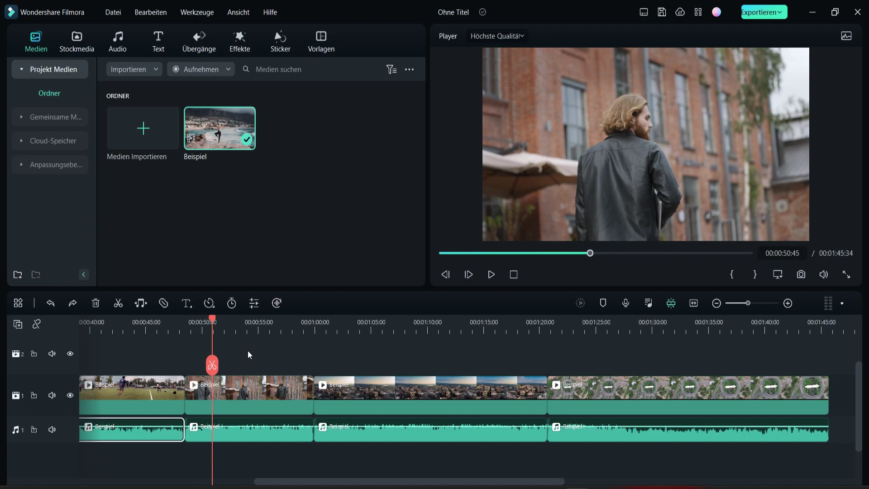
Delete the clip of the man in the leather jacket with its audio and shift the following clips forward to close the gap.
{"action": "left_click_drag", "start_coordinate": [246, 357], "coordinate": [226, 454]}
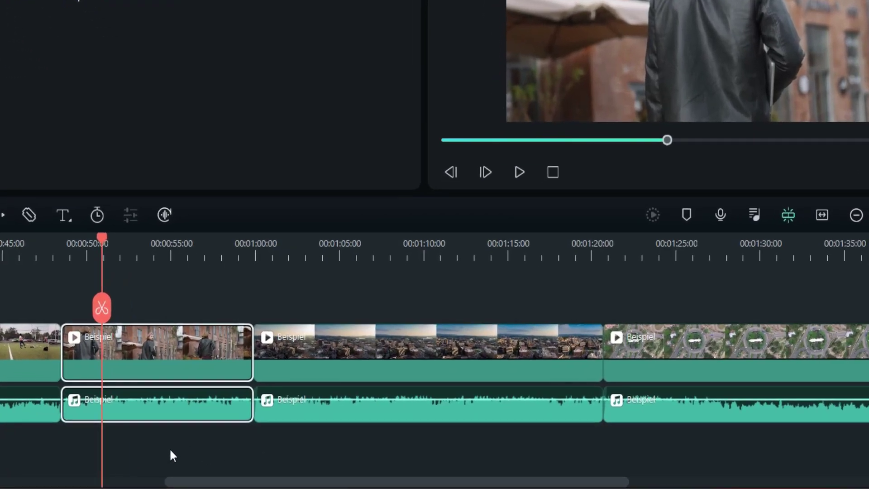
{"action": "key", "text": "Delete"}
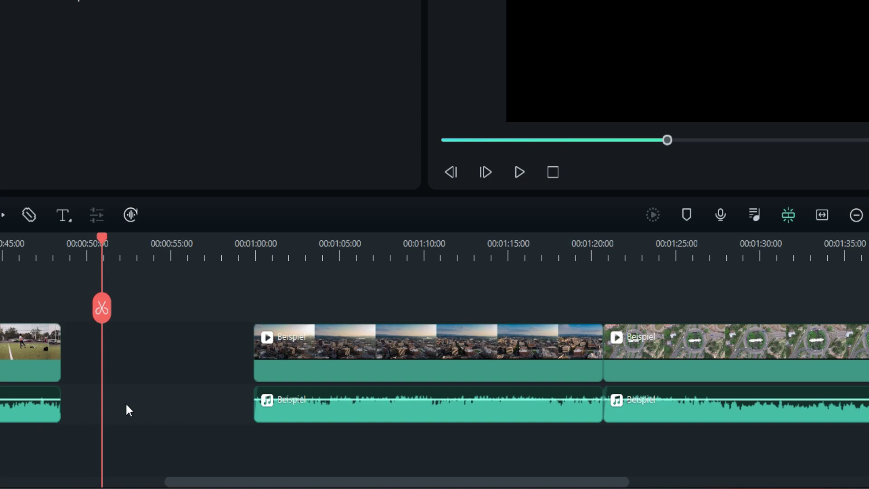
{"action": "left_click_drag", "start_coordinate": [145, 399], "coordinate": [283, 354]}
Delete the separate audio of the last two clips and extend the football clip's audio to the end of the video.
{"action": "key", "text": "Delete"}
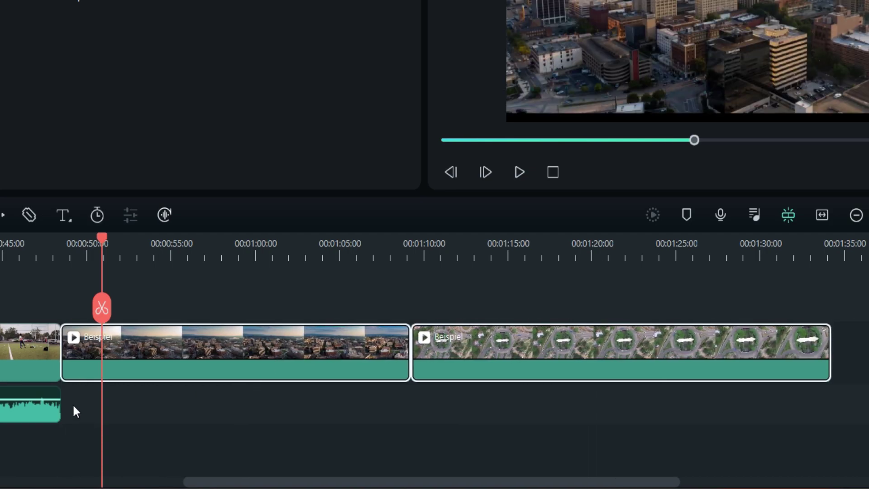
{"action": "left_click", "coordinate": [43, 412]}
{"action": "left_click_drag", "start_coordinate": [55, 409], "coordinate": [830, 414]}
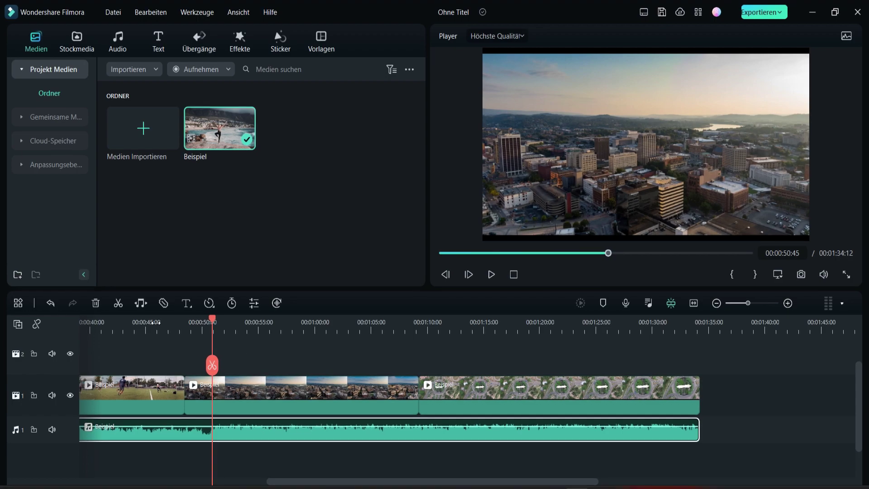
Scale the aerial city clip to 107.7 % so it fills the frame without black bars.
{"action": "left_click", "coordinate": [300, 394]}
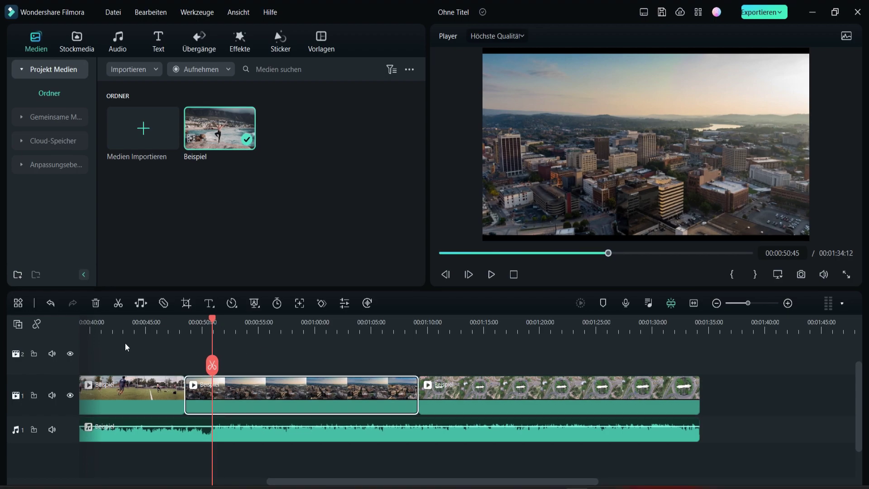
{"action": "left_click", "coordinate": [135, 323]}
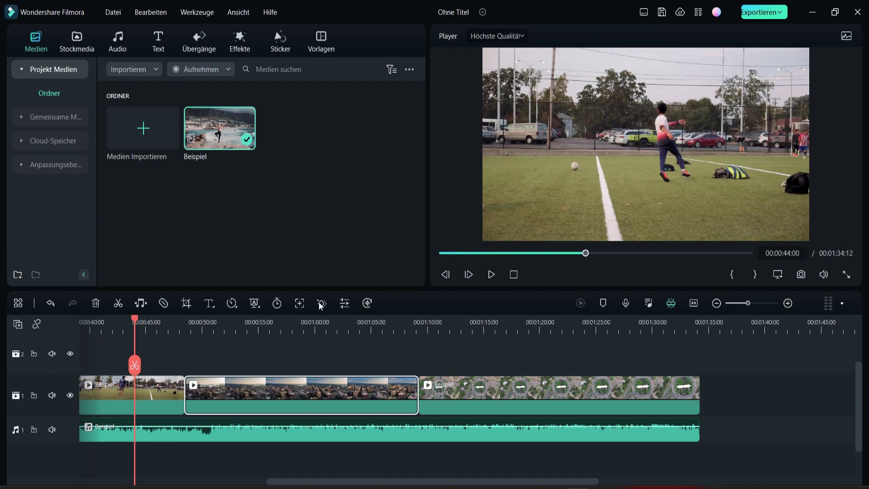
{"action": "left_click", "coordinate": [242, 322]}
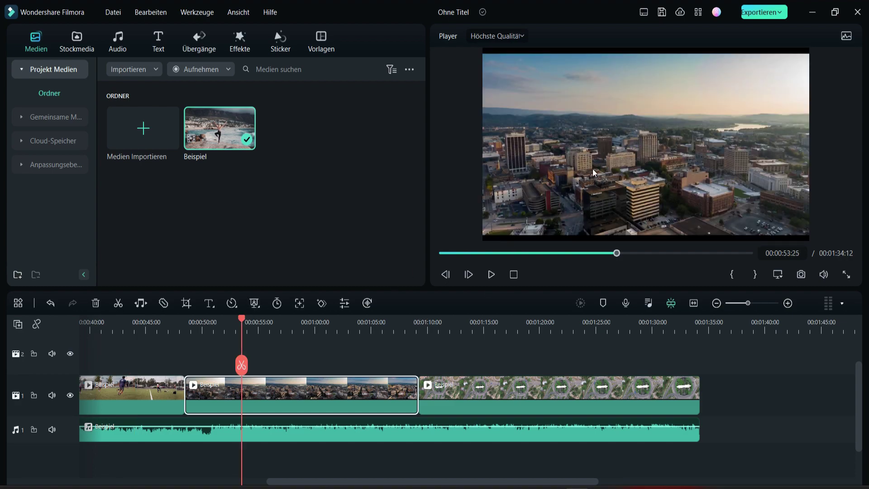
{"action": "double_click", "coordinate": [565, 183]}
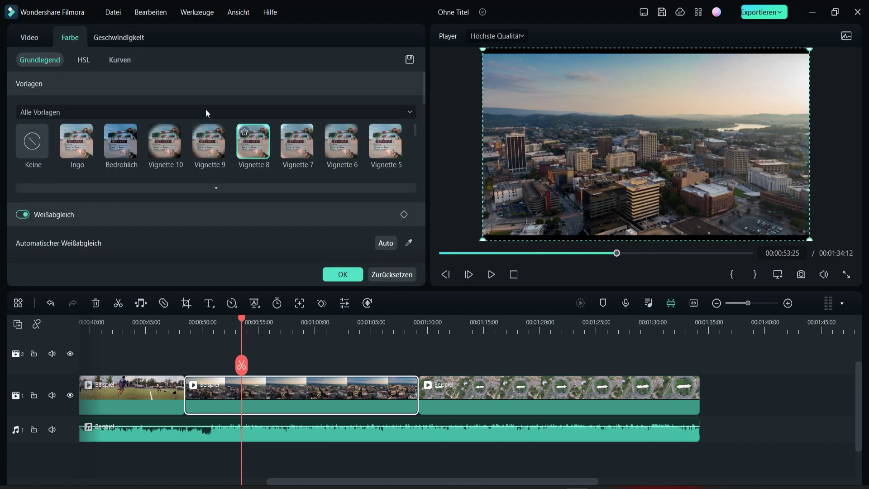
{"action": "left_click", "coordinate": [28, 37]}
{"action": "left_click_drag", "start_coordinate": [119, 127], "coordinate": [125, 130]}
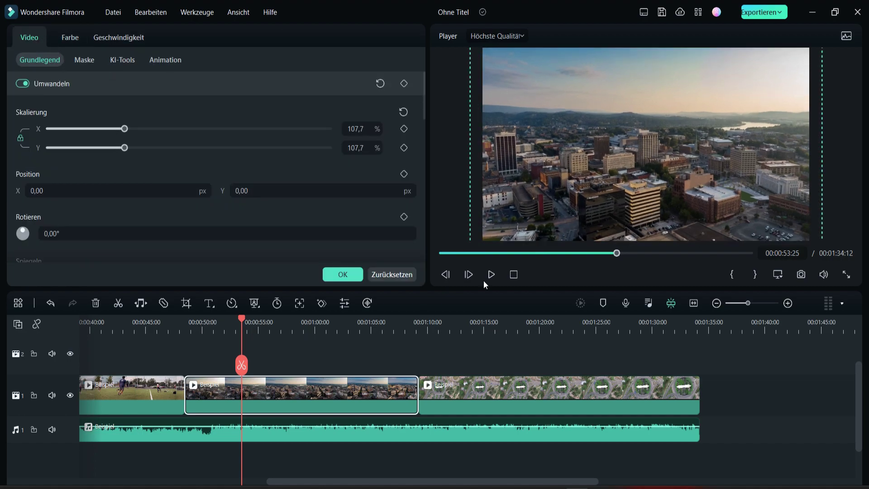
Undo the last change and apply the trending filter with the sunlit woman thumbnail to the aerial city clip.
{"action": "left_click", "coordinate": [161, 332]}
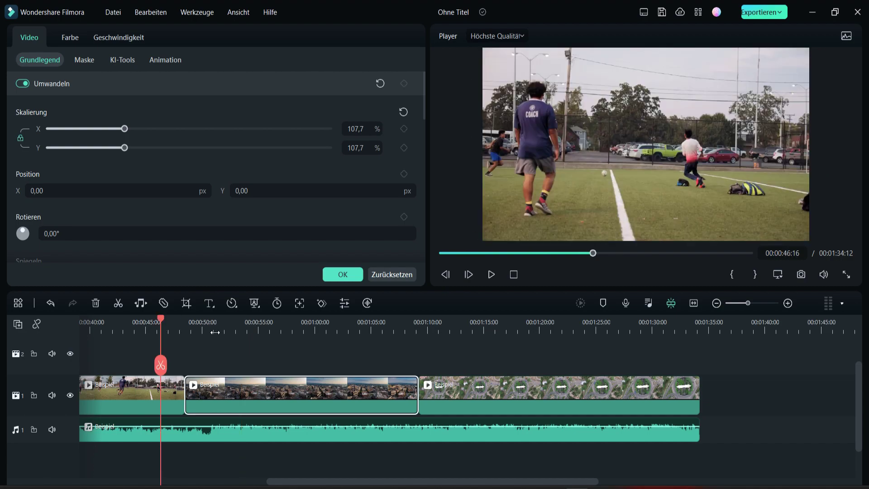
{"action": "left_click", "coordinate": [238, 326]}
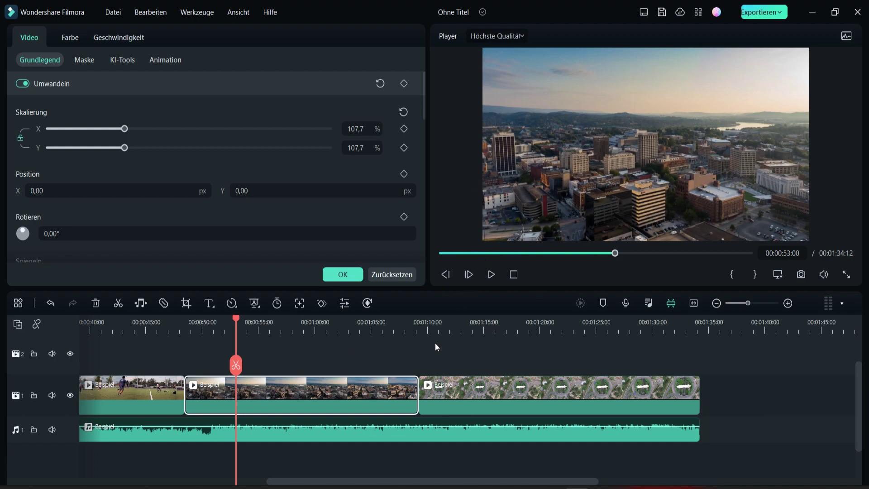
{"action": "key", "text": "ctrl+z"}
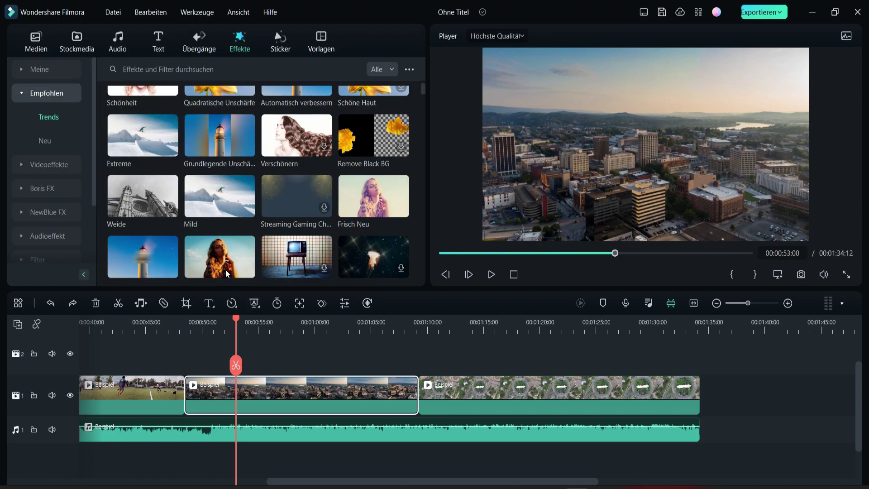
{"action": "left_click_drag", "start_coordinate": [215, 258], "coordinate": [261, 388]}
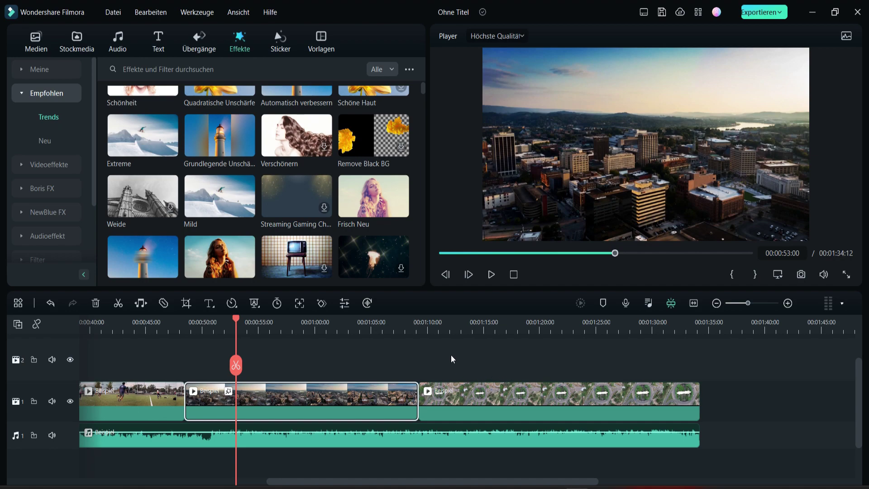
Scale the aerial roundabout clip to 110.1 % so it fills the frame, and apply the change.
{"action": "scroll", "coordinate": [475, 330], "scroll_direction": "up", "scroll_amount": 2}
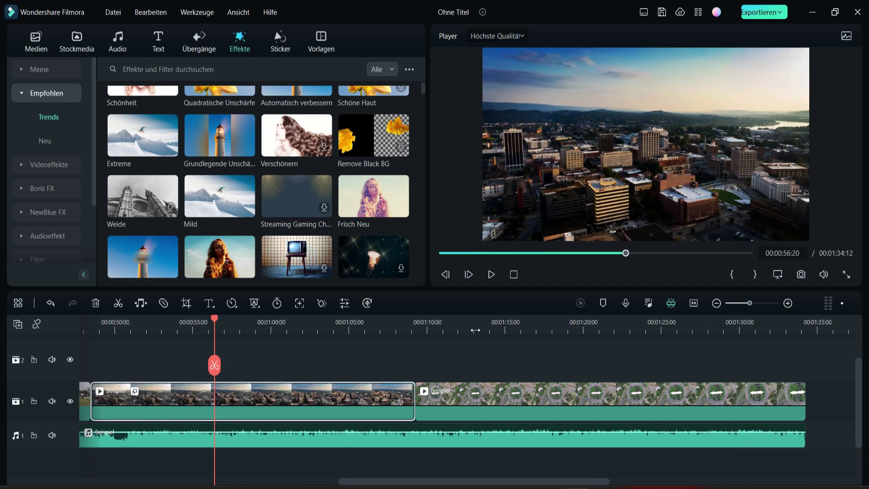
{"action": "left_click", "coordinate": [475, 329]}
{"action": "left_click", "coordinate": [523, 405]}
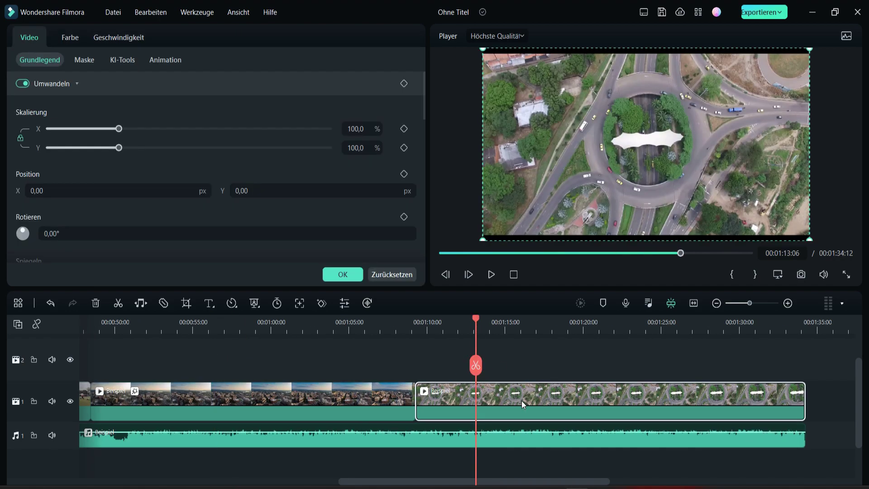
{"action": "left_click_drag", "start_coordinate": [120, 129], "coordinate": [127, 137]}
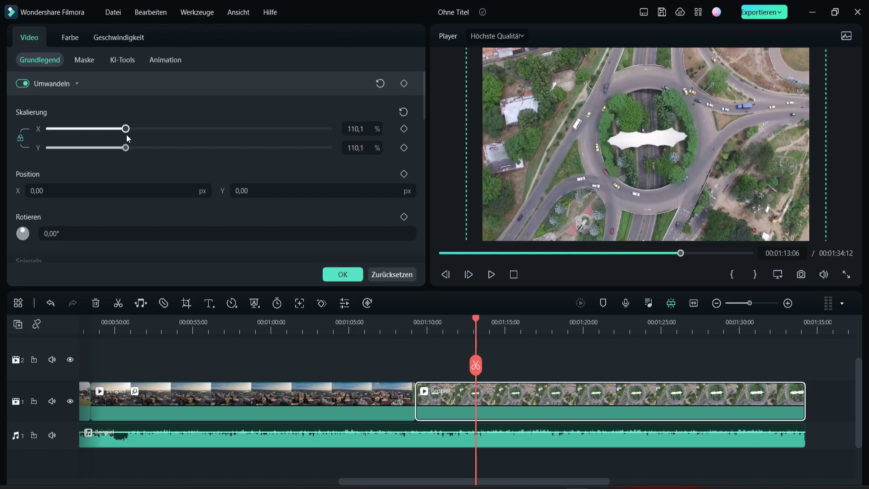
{"action": "left_click", "coordinate": [343, 274]}
{"action": "scroll", "coordinate": [187, 344], "scroll_direction": "down", "scroll_amount": 5}
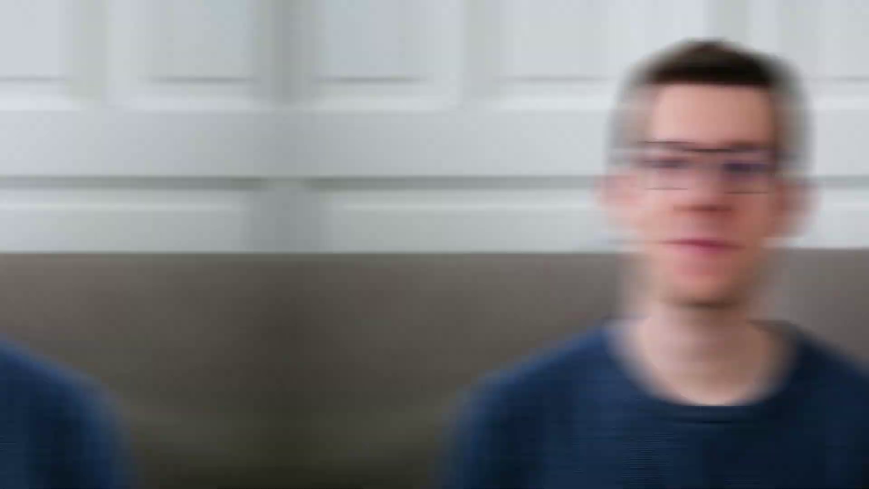